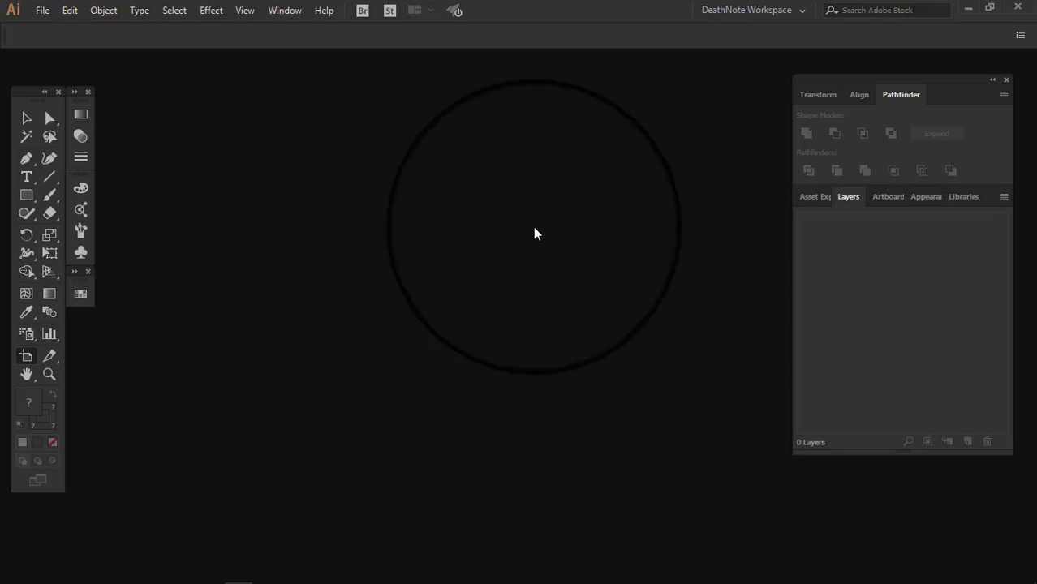
# Step: Choose File > New to bring up the New Document dialog
pyautogui.click(42, 9)
pyautogui.click(36, 30)
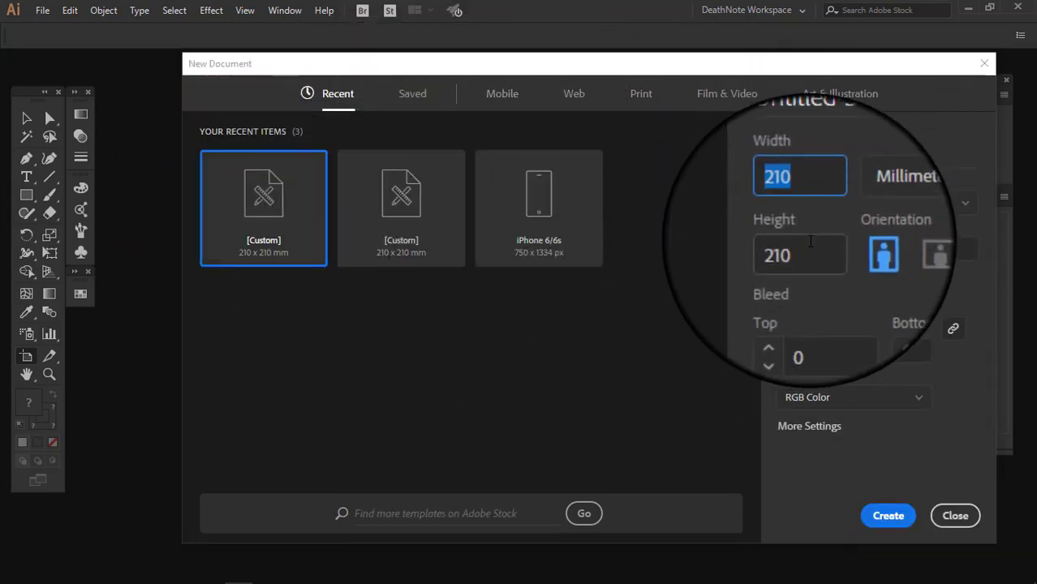
# Step: In More Settings, set a 210 x 210 mm document with one artboard and create it
pyautogui.click(810, 241)
pyautogui.hotkey('shift', 'Tab')
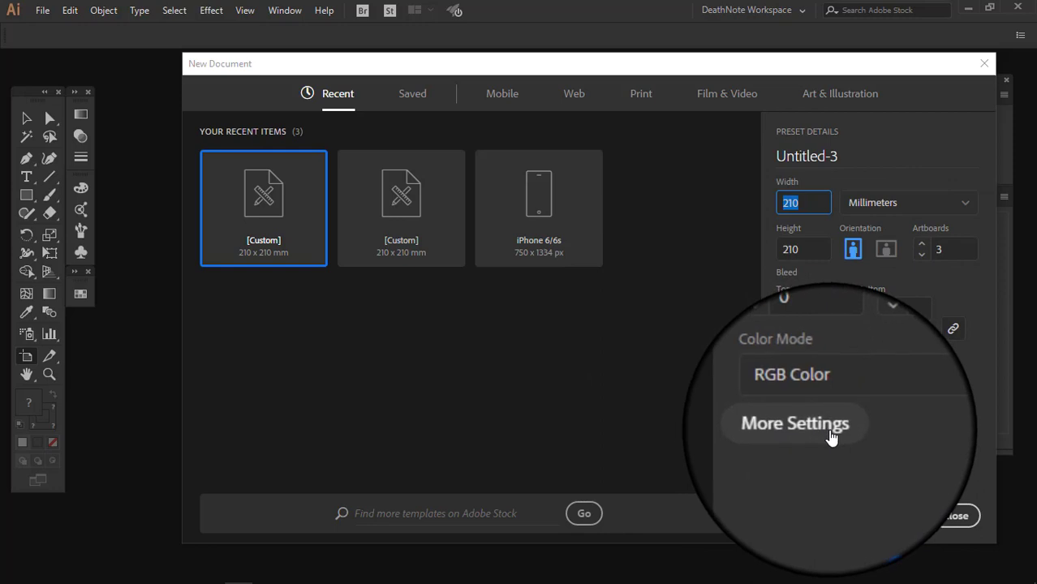
pyautogui.click(829, 436)
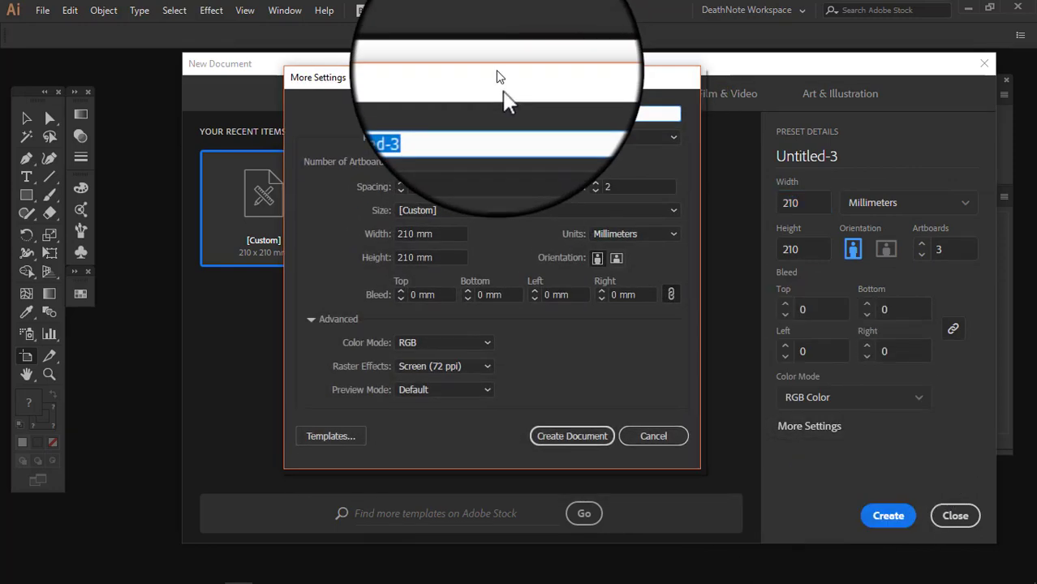
pyautogui.click(379, 154)
pyautogui.doubleClick(379, 154)
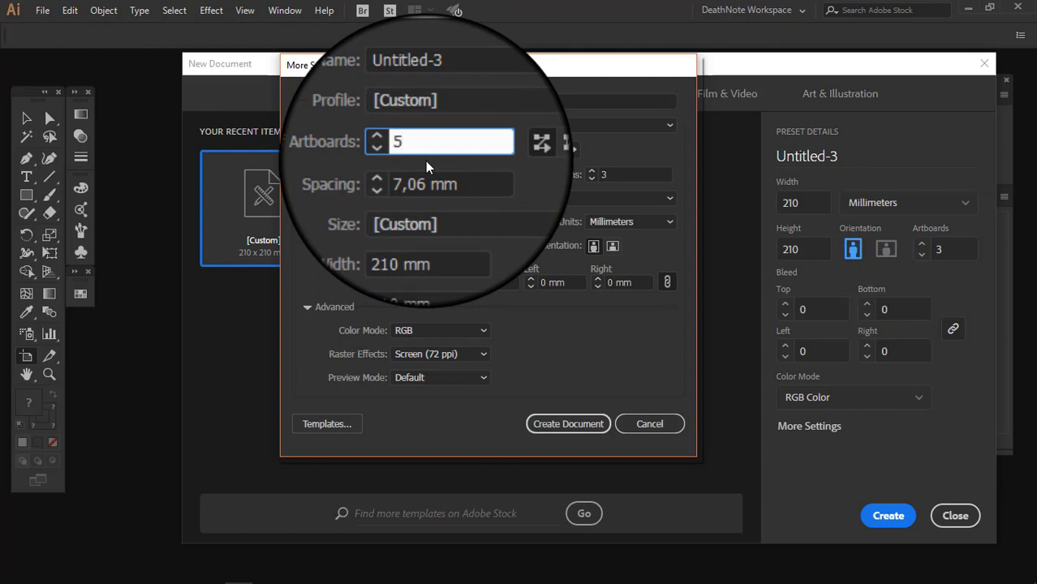
pyautogui.write('10')
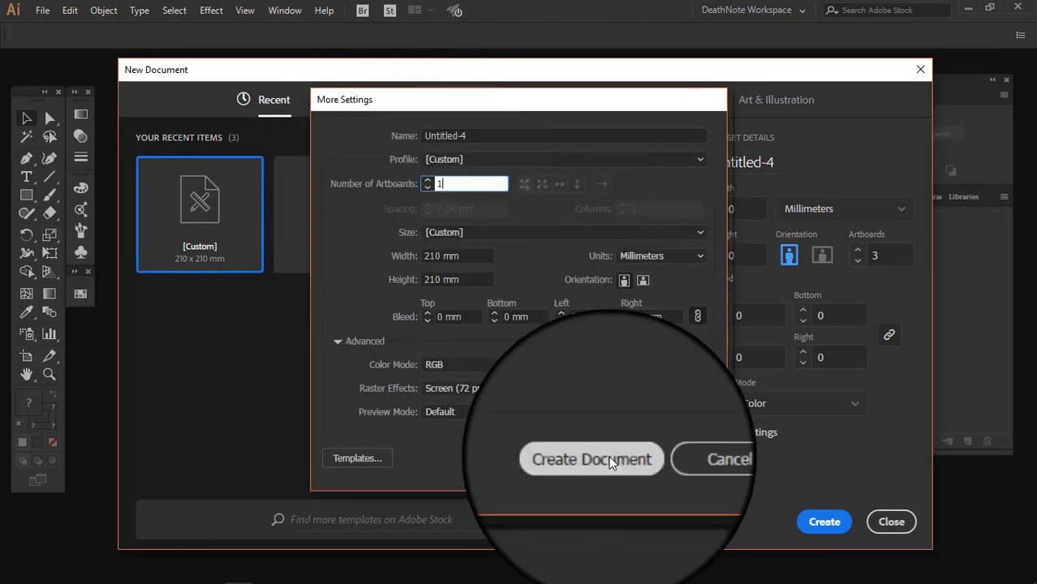
pyautogui.click(602, 458)
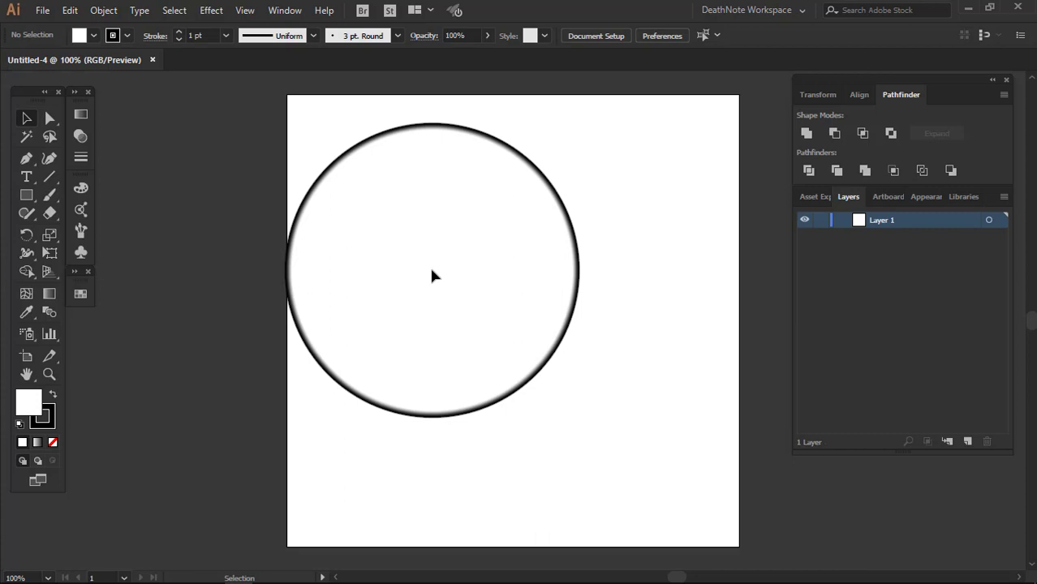
# Step: Switch to the Artboard tool and show the Artboards panel listing Artboard 1 at 210 x 210 mm
pyautogui.hotkey('shift', 'o')
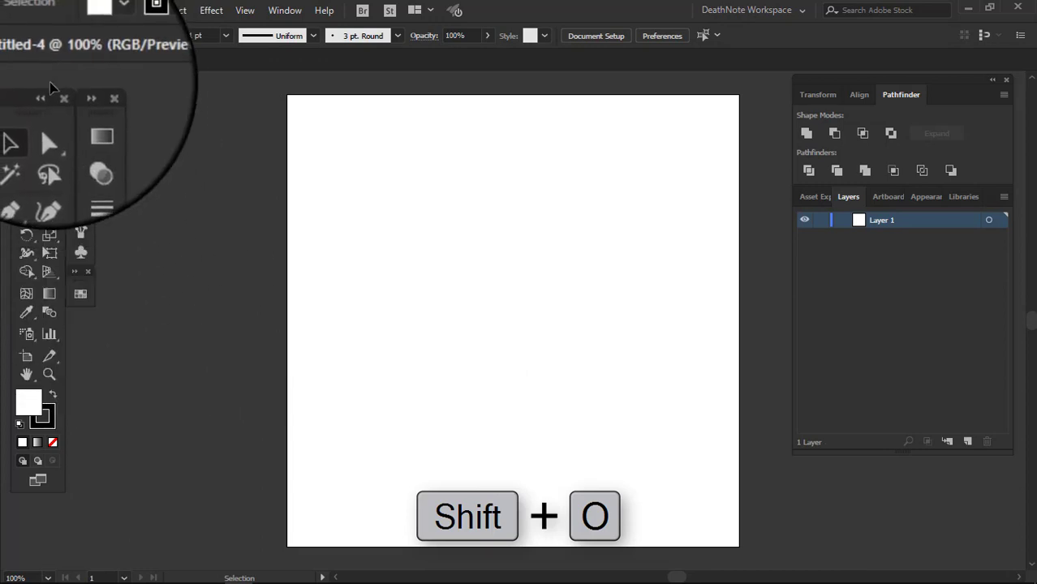
pyautogui.click(27, 360)
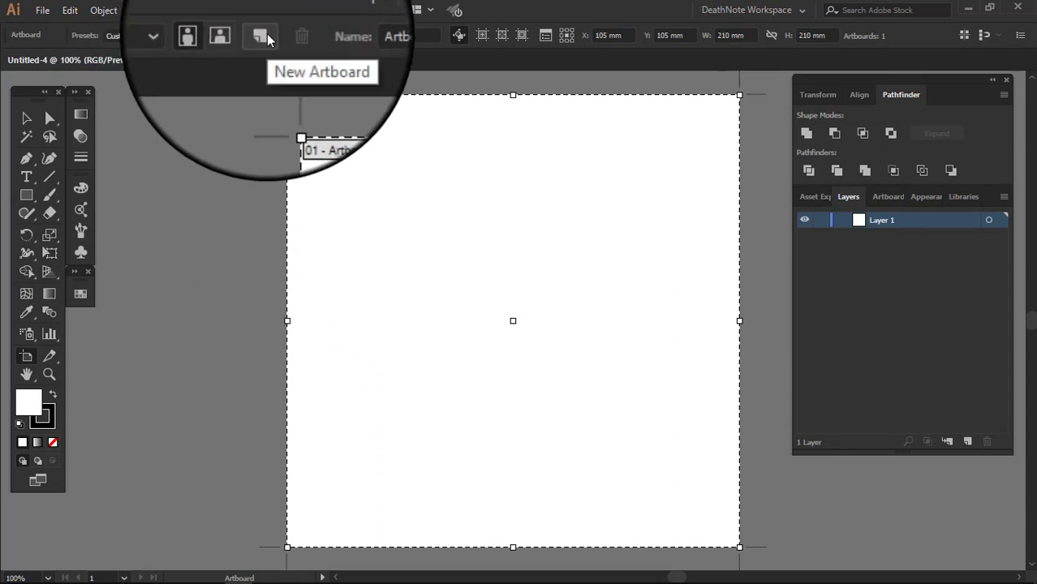
pyautogui.click(263, 36)
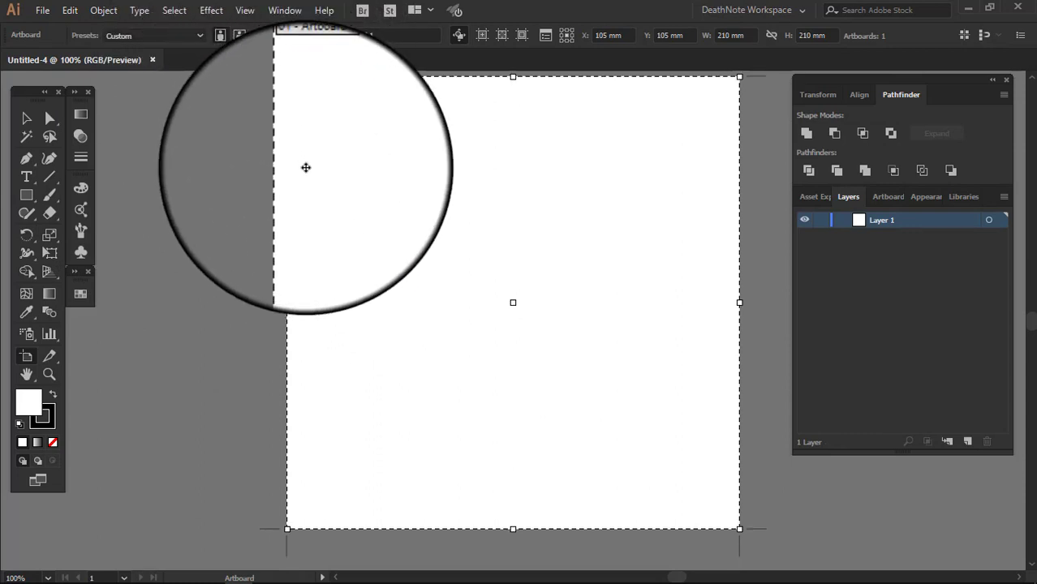
pyautogui.click(889, 199)
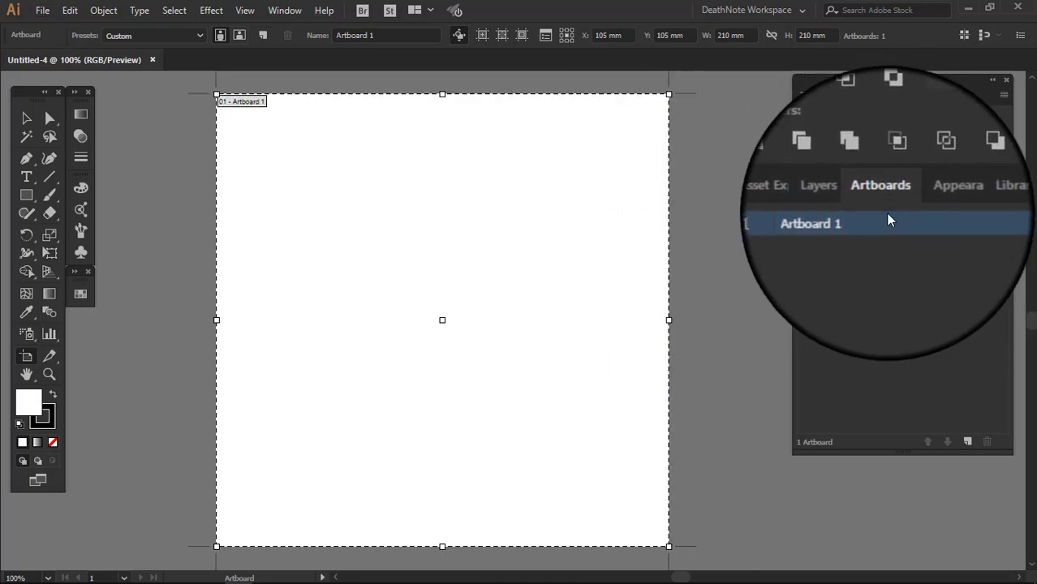
pyautogui.click(274, 10)
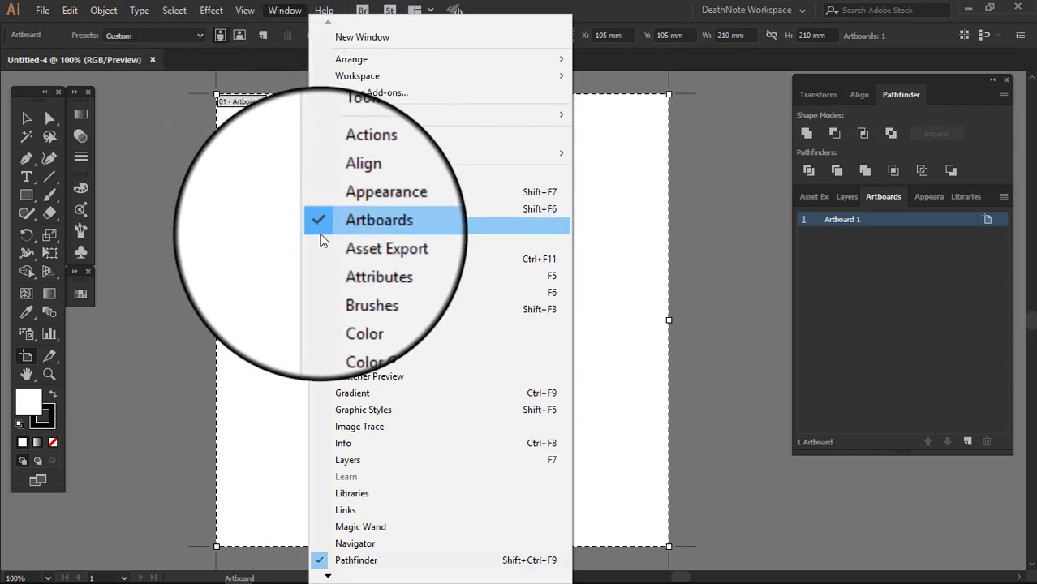
# Step: Add a new 210 x 210 mm Artboard 2 to the right of Artboard 1
pyautogui.click(922, 255)
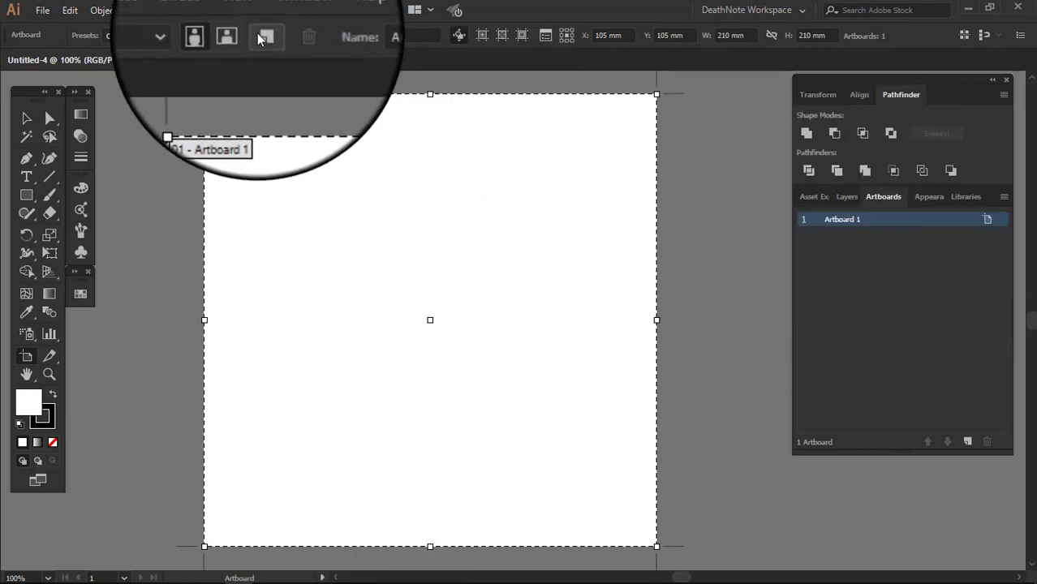
pyautogui.click(261, 32)
pyautogui.hotkey('ctrl', '-')
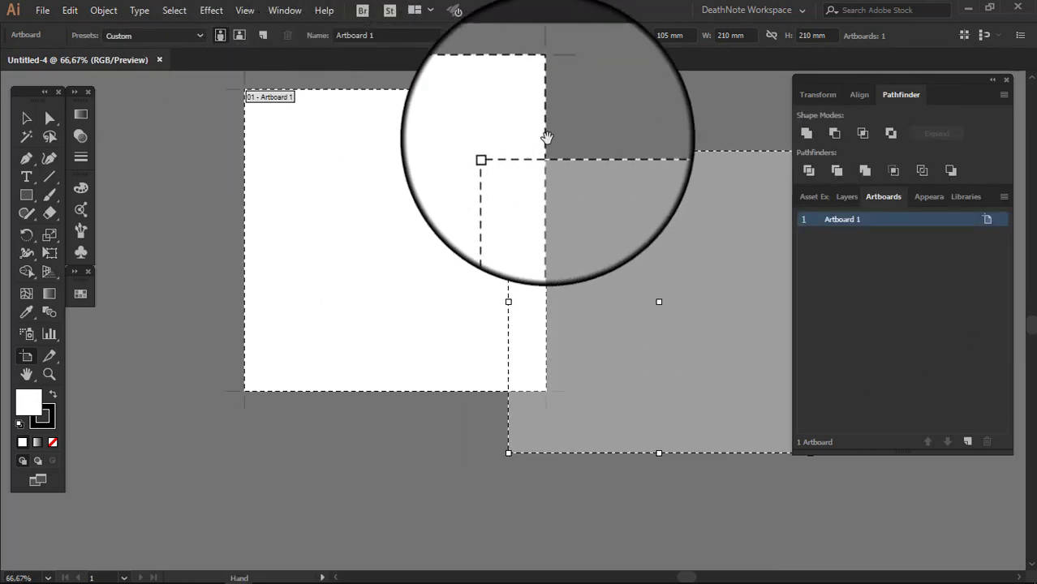
pyautogui.click(453, 216)
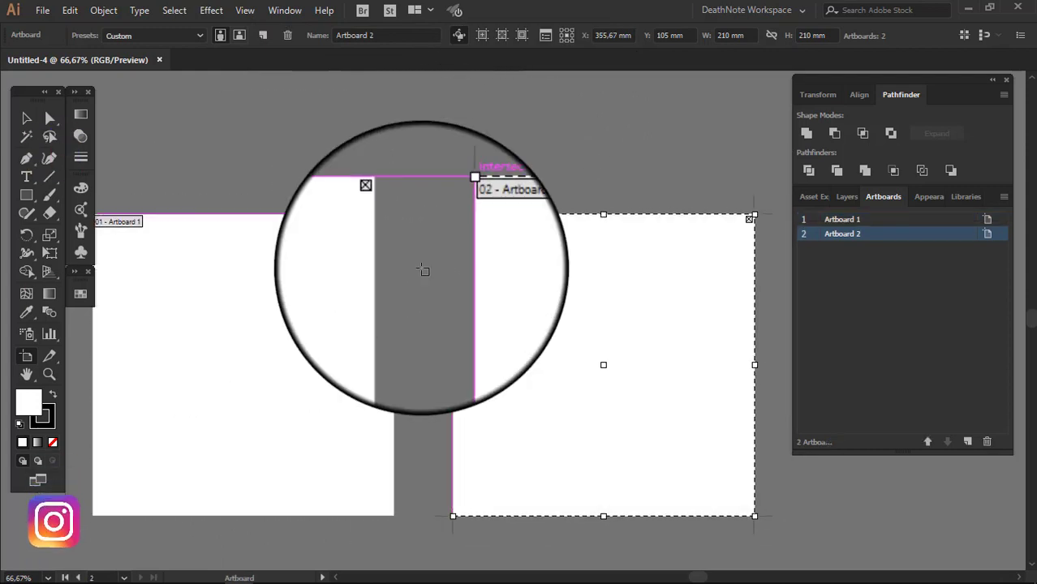
pyautogui.hotkey('ctrl', '-')
pyautogui.hotkey('ctrl', '-')
pyautogui.hotkey('ctrl', '-')
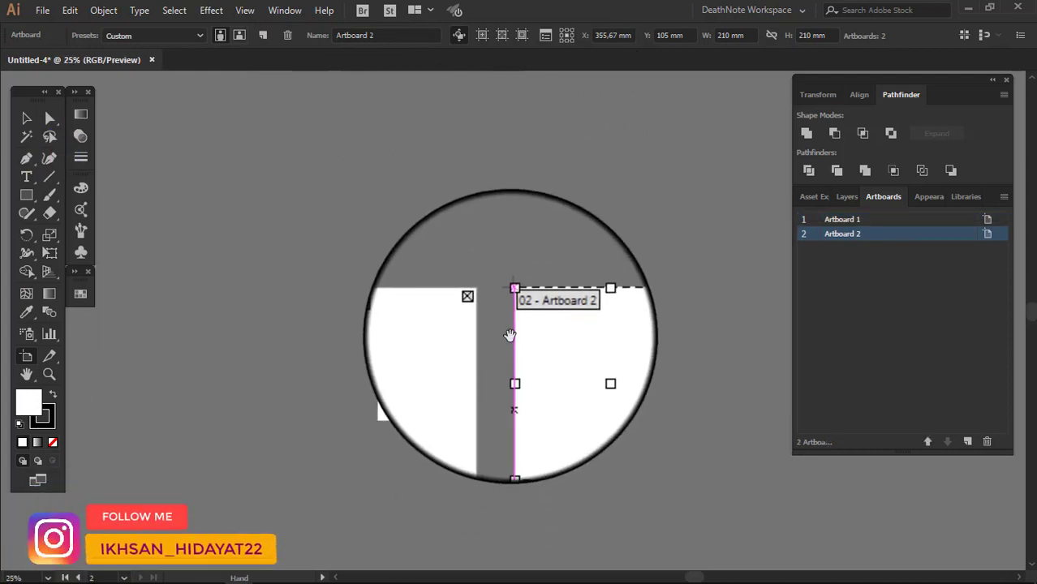
# Step: Alt-drag a copy below as Artboard 3 and resize it to 460.67 x 227.19 mm
pyautogui.moveTo(547, 276); pyautogui.dragTo(447, 282)
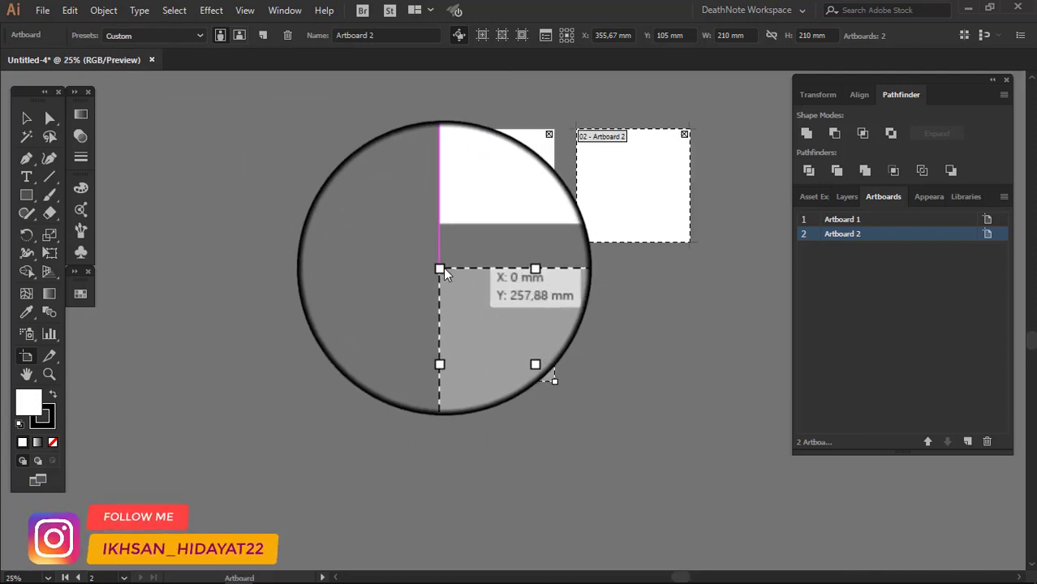
pyautogui.moveTo(448, 283); pyautogui.dragTo(444, 267)
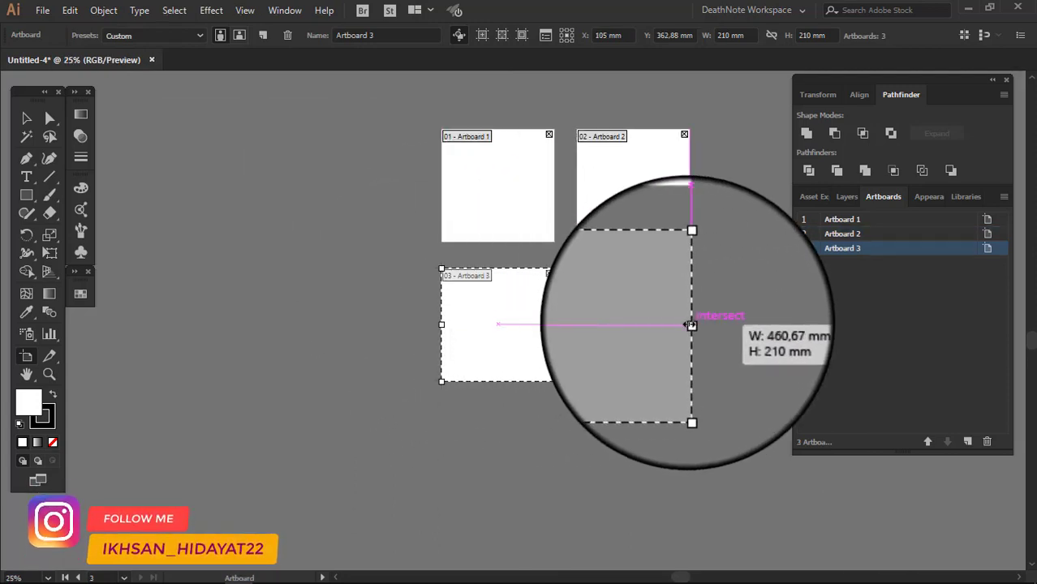
pyautogui.moveTo(553, 324); pyautogui.dragTo(690, 325)
pyautogui.moveTo(566, 381); pyautogui.dragTo(566, 391)
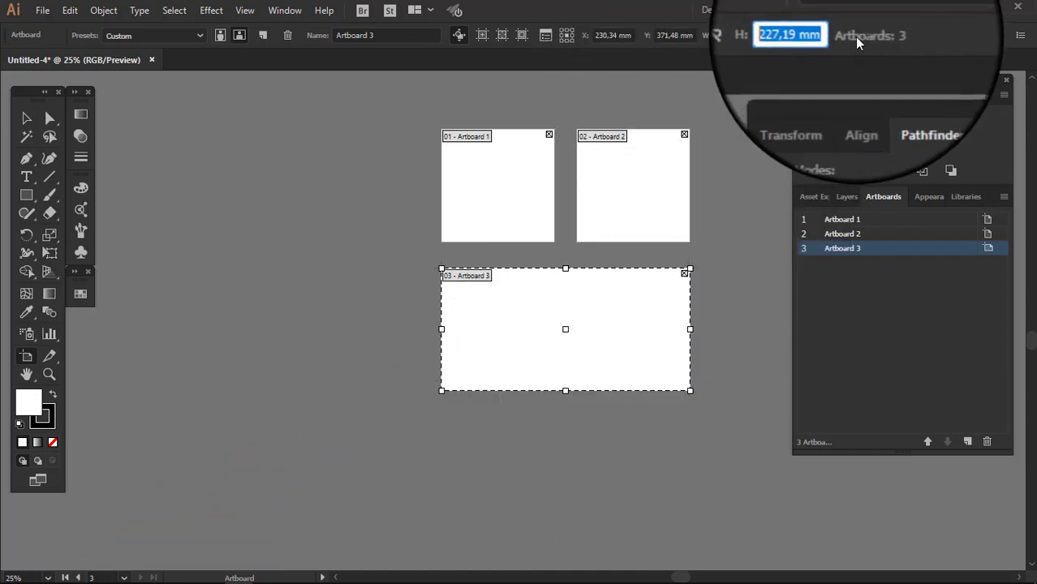
# Step: Open Artboard 3's options and close them without changes
pyautogui.click(545, 37)
pyautogui.moveTo(555, 16); pyautogui.dragTo(695, 16)
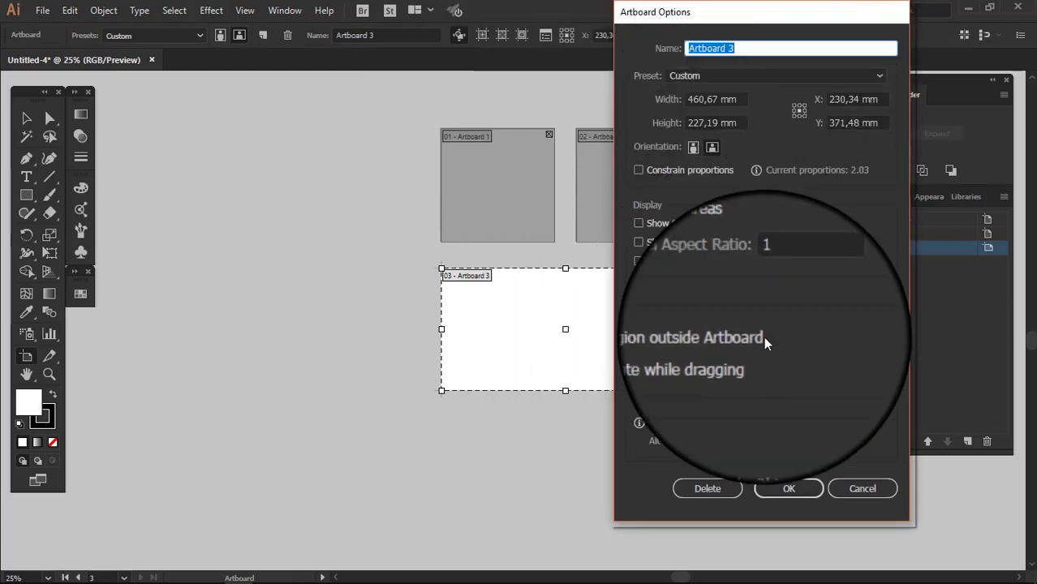
pyautogui.click(858, 487)
# Step: Zoom and pan to show all three artboards, then return to the Selection tool
pyautogui.doubleClick(934, 248)
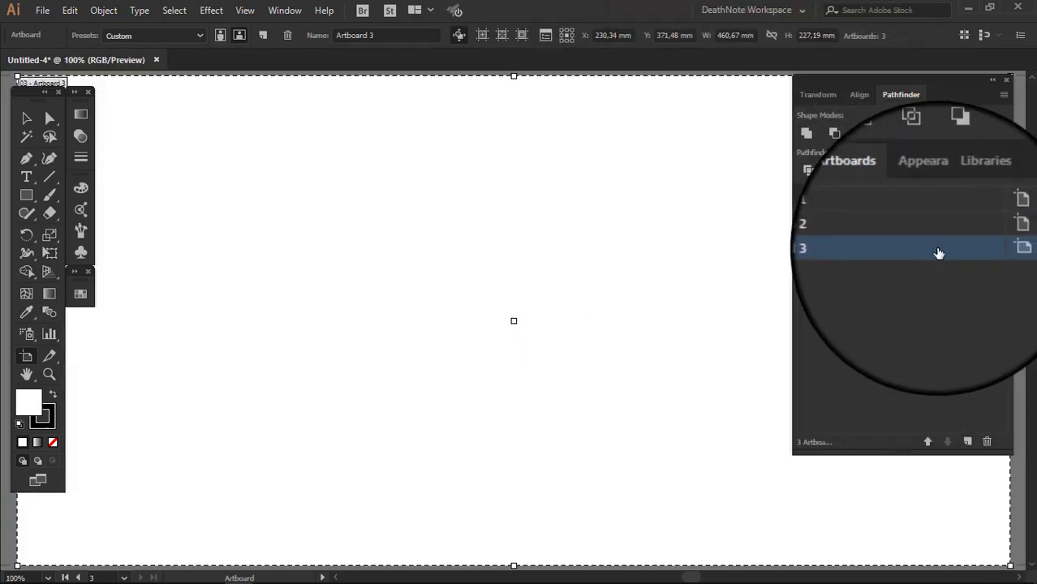
pyautogui.scroll(-2, 641, 263)
pyautogui.moveTo(641, 270); pyautogui.dragTo(603, 329)
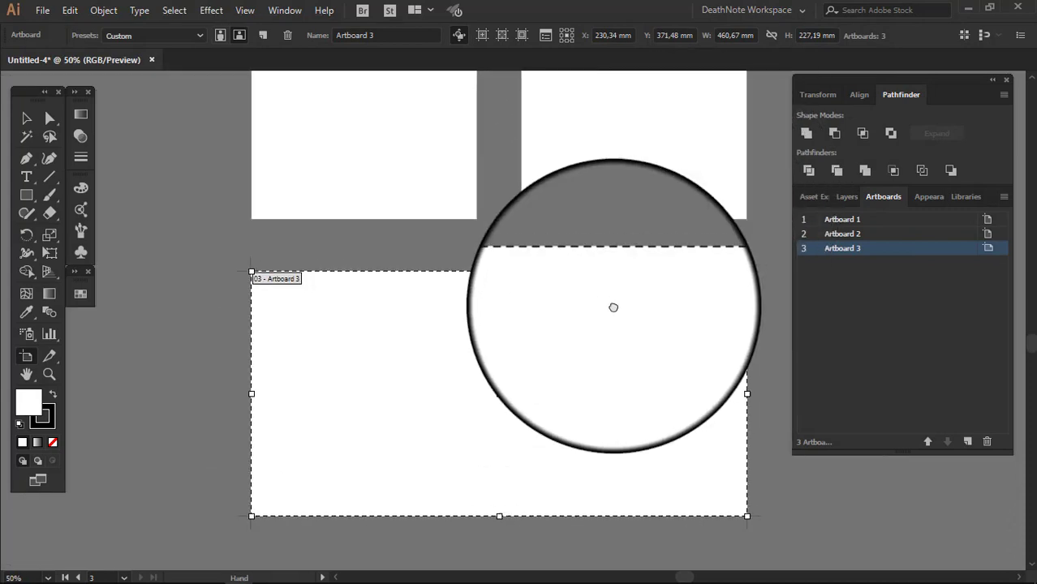
pyautogui.scroll(-1, 604, 329)
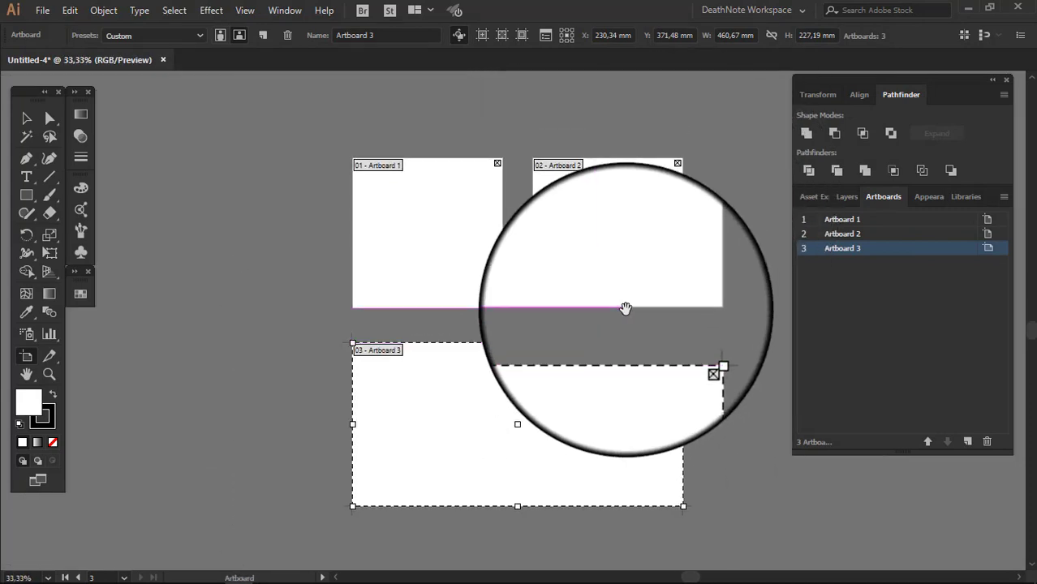
pyautogui.click(26, 118)
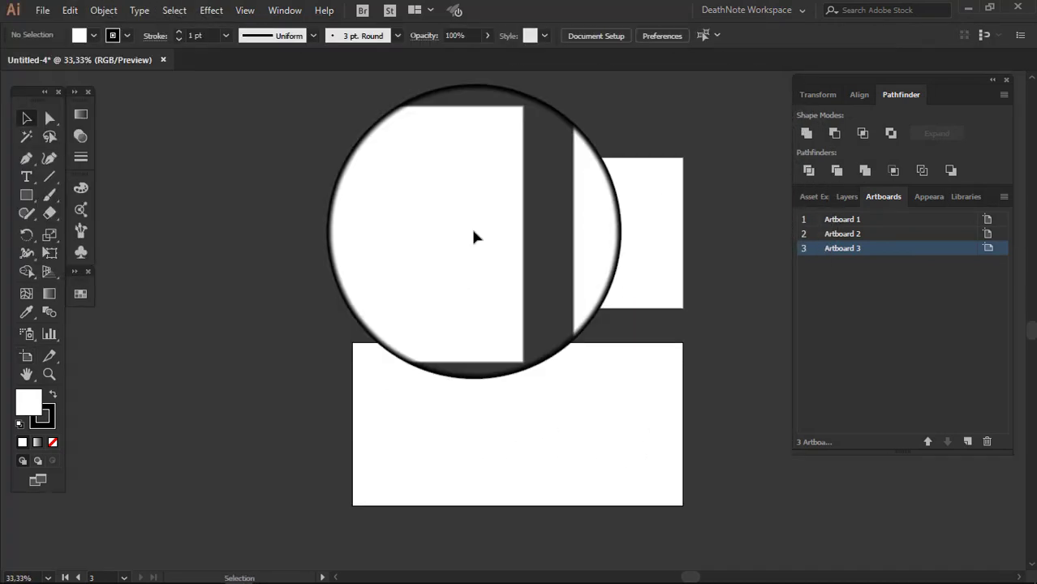
# Step: Export Untitled-4.jpg as JPEG with Use Artboards on and the range set to artboard 1
pyautogui.click(43, 10)
pyautogui.moveTo(69, 279)
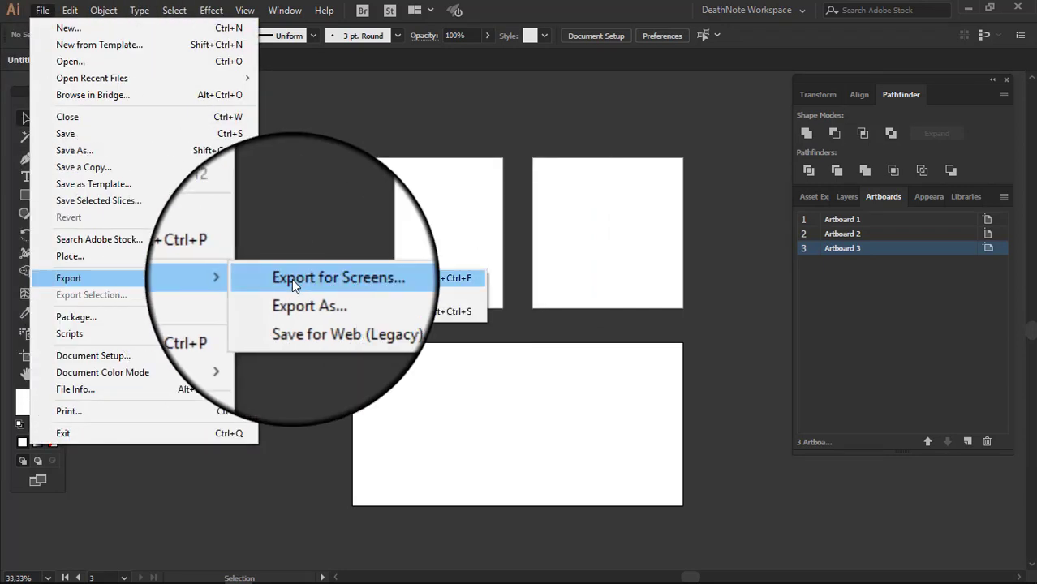
pyautogui.click(293, 294)
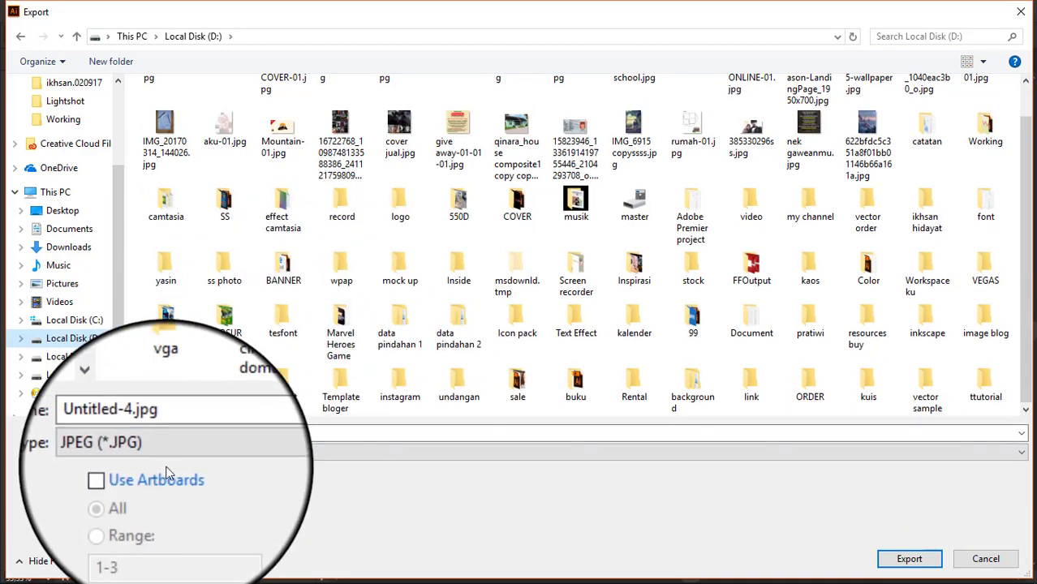
pyautogui.click(123, 475)
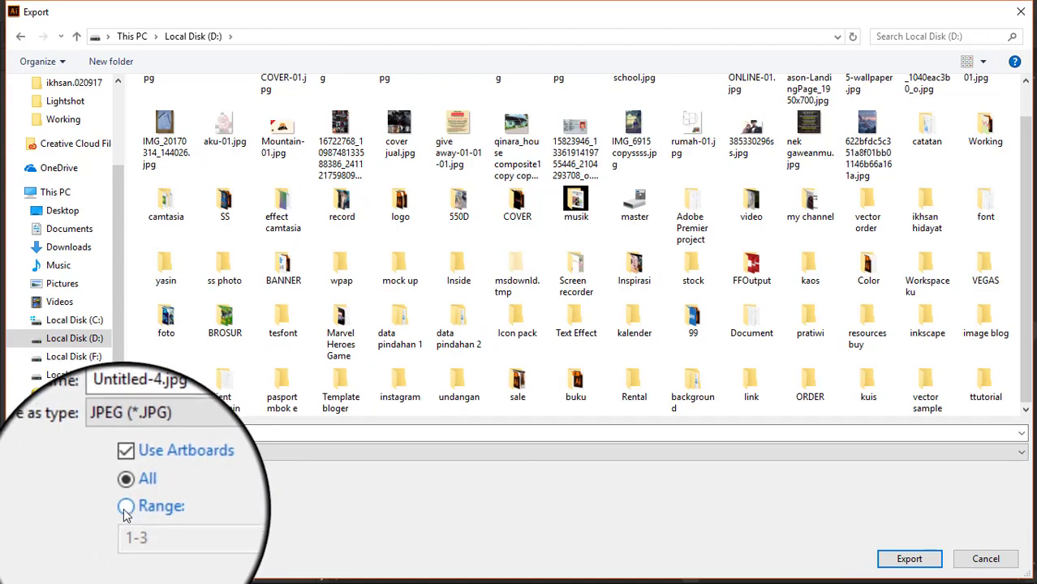
pyautogui.click(126, 509)
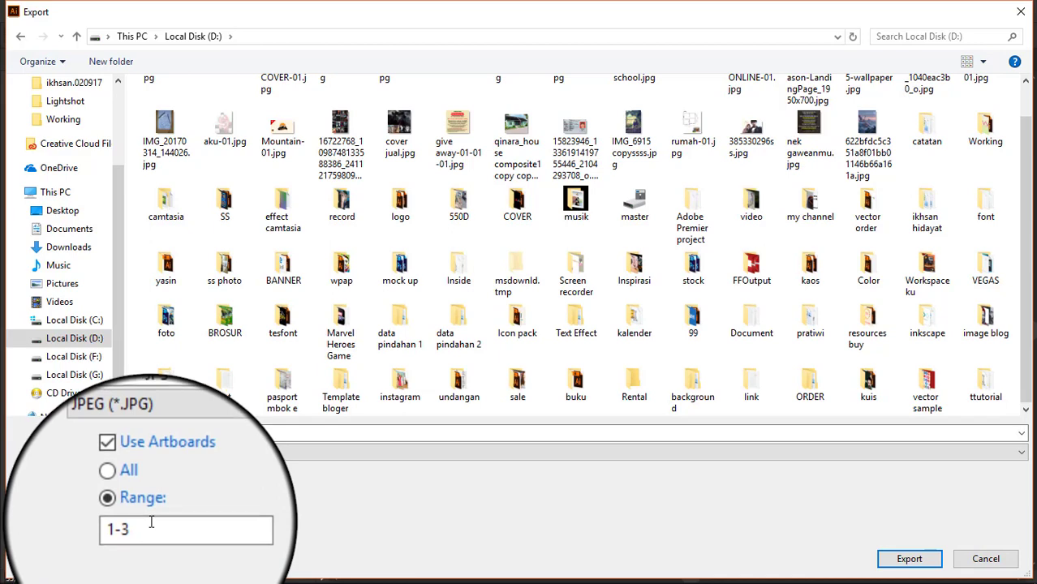
pyautogui.doubleClick(150, 525)
pyautogui.write('1')
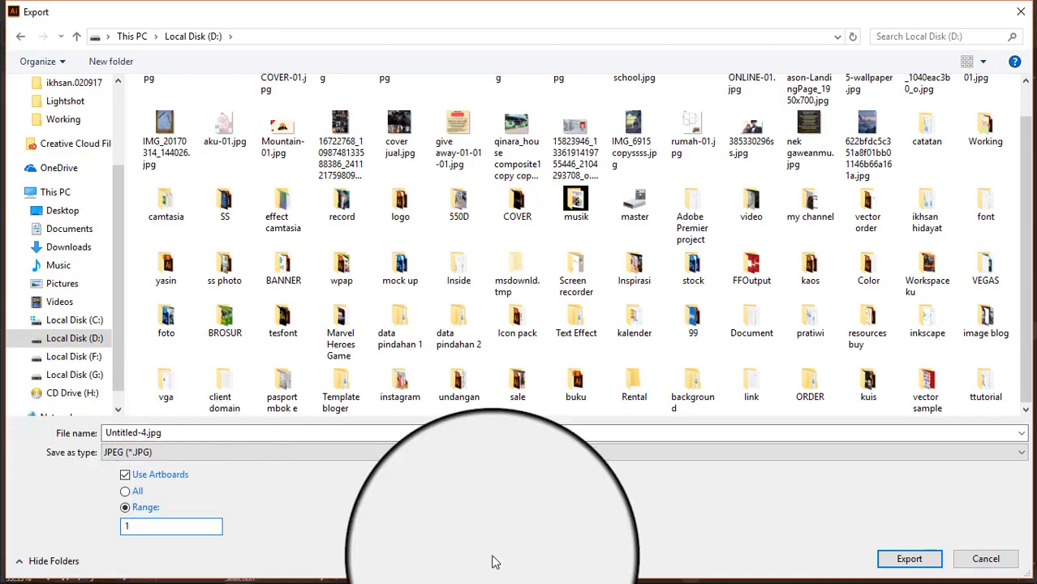
pyautogui.click(984, 560)
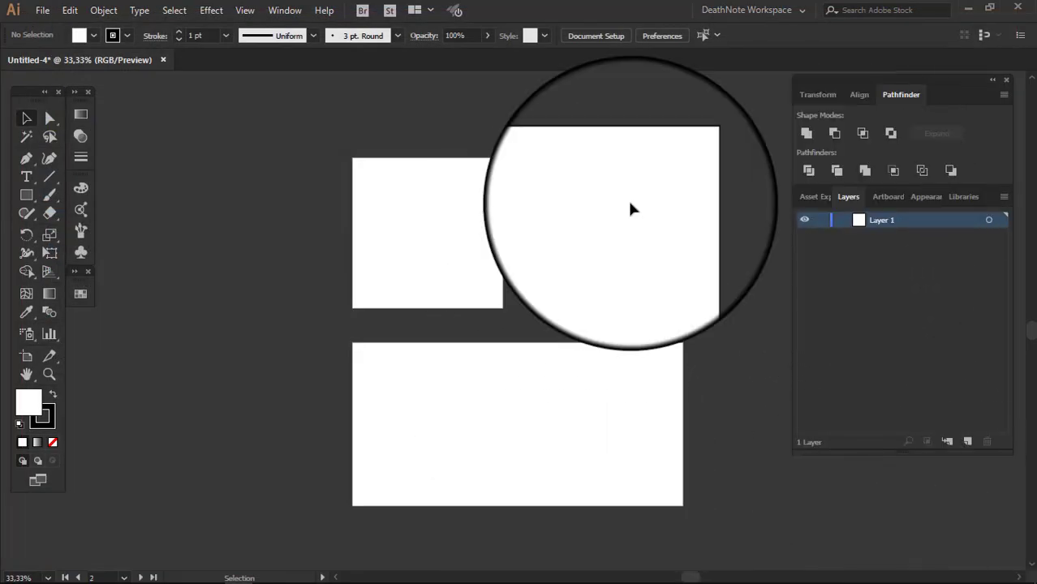
# Step: Draw a rectangle on artboard 1 with the Rectangle tool
pyautogui.click(628, 198)
pyautogui.click(29, 197)
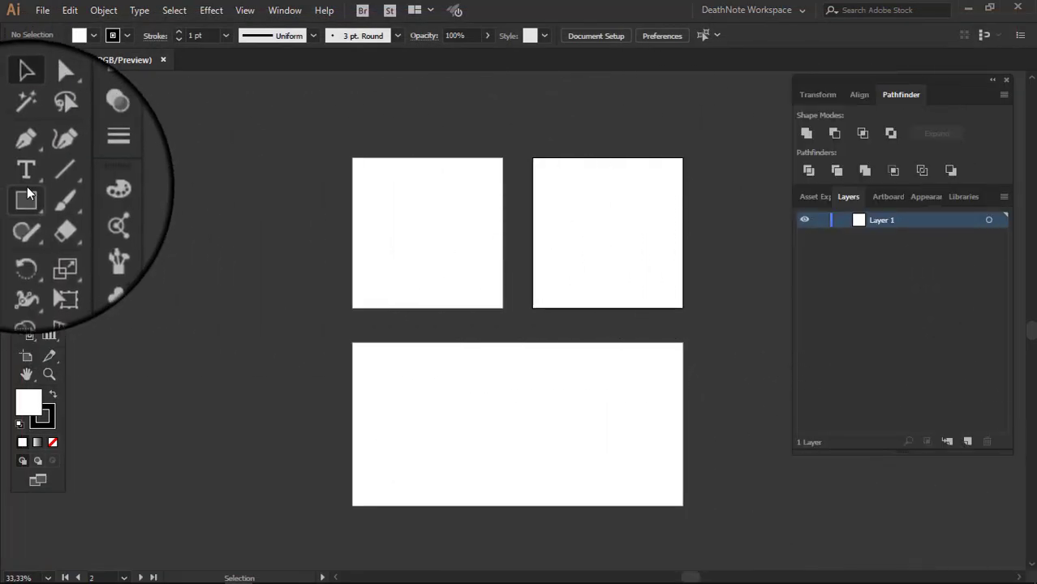
pyautogui.moveTo(391, 192); pyautogui.dragTo(456, 245)
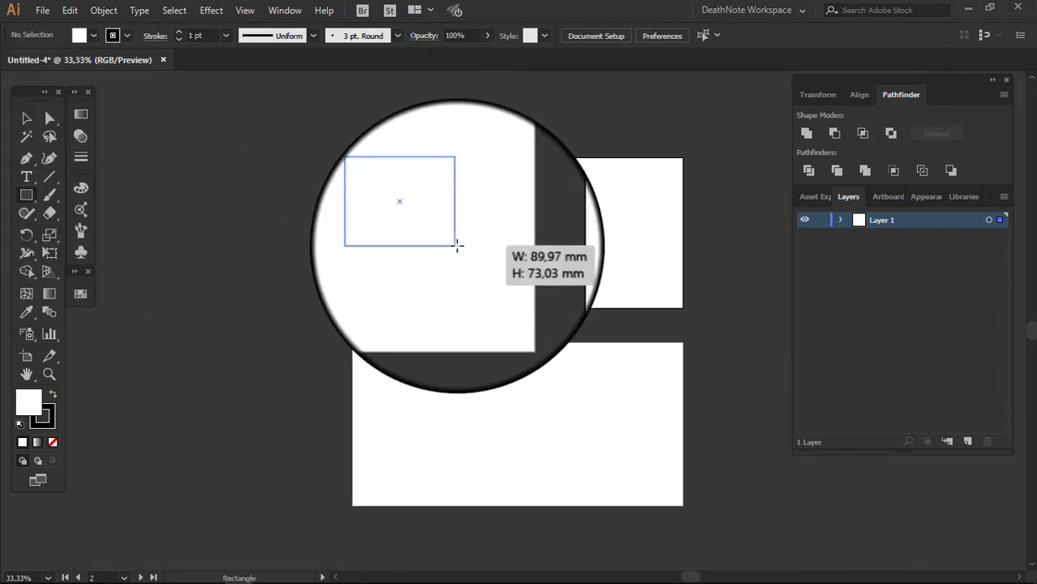
pyautogui.scroll(2, 468, 240)
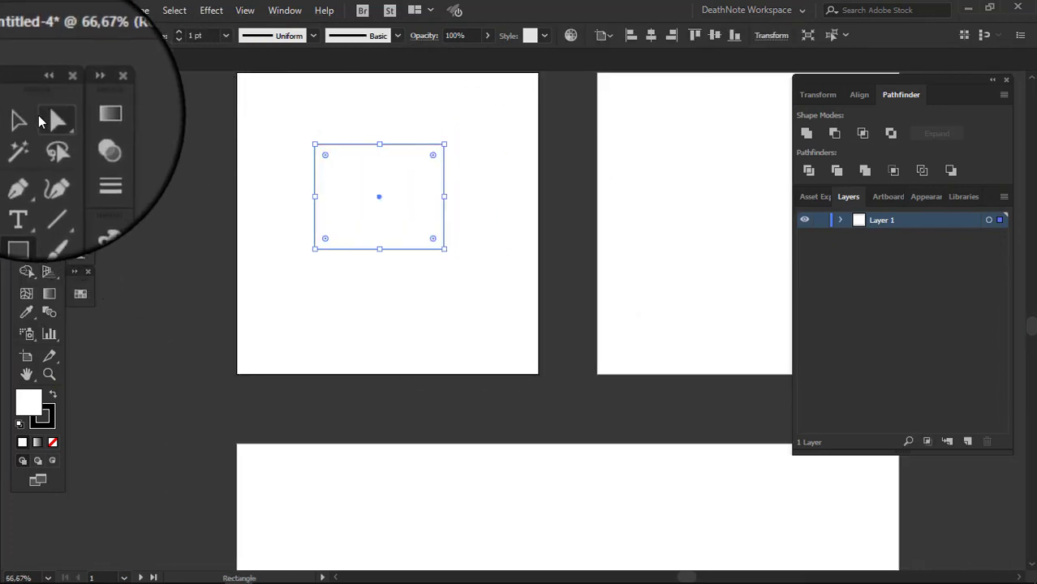
pyautogui.click(26, 118)
pyautogui.scroll(-1, 467, 196)
# Step: Copy it to artboard 2 with rounded corners, then copy that to artboard 3 and enlarge it
pyautogui.moveTo(384, 223)
pyautogui.mouseDown()
pyautogui.moveTo(686, 223)
pyautogui.moveTo(718, 280)
pyautogui.mouseUp()
pyautogui.click(670, 177)
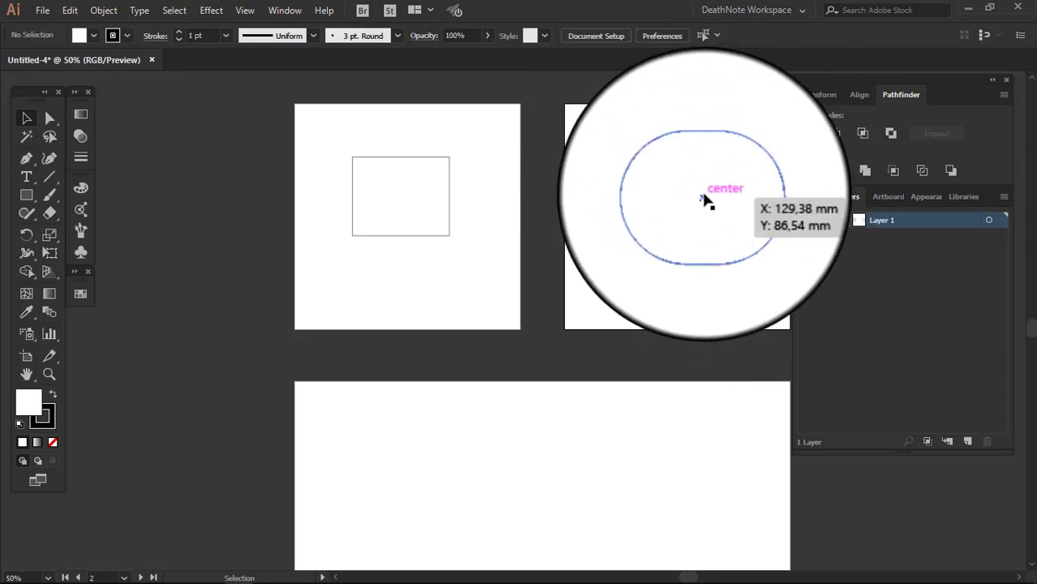
pyautogui.moveTo(704, 196); pyautogui.dragTo(528, 507)
pyautogui.click(694, 483)
pyautogui.click(550, 496)
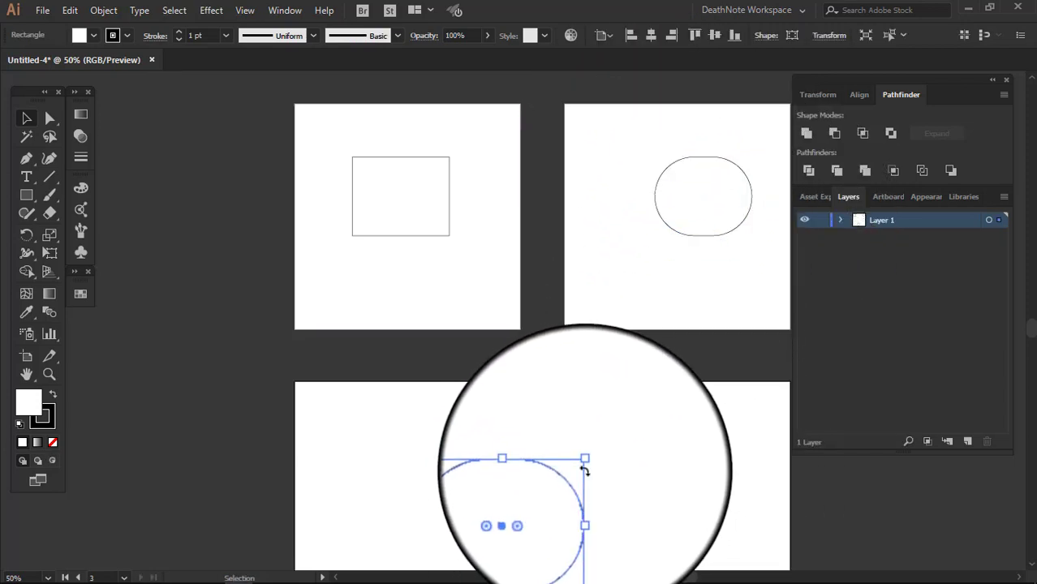
pyautogui.moveTo(580, 467); pyautogui.dragTo(658, 423)
pyautogui.click(700, 449)
# Step: Select all three shapes and expand Layer 1 to list them
pyautogui.moveTo(681, 462); pyautogui.dragTo(621, 406)
pyautogui.scroll(-1, 625, 390)
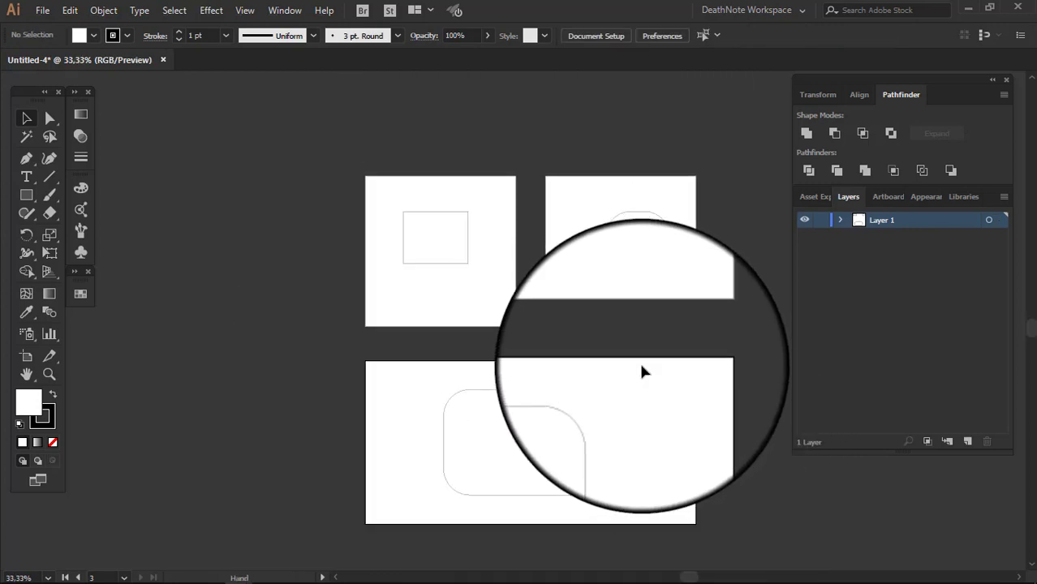
pyautogui.hotkey('ctrl', 'a')
pyautogui.click(841, 222)
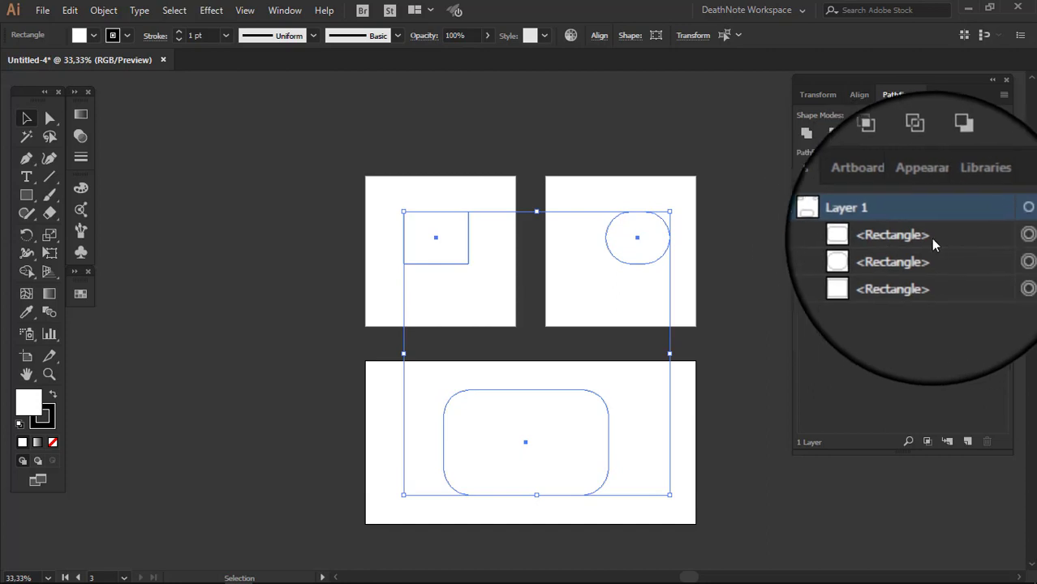
pyautogui.click(302, 346)
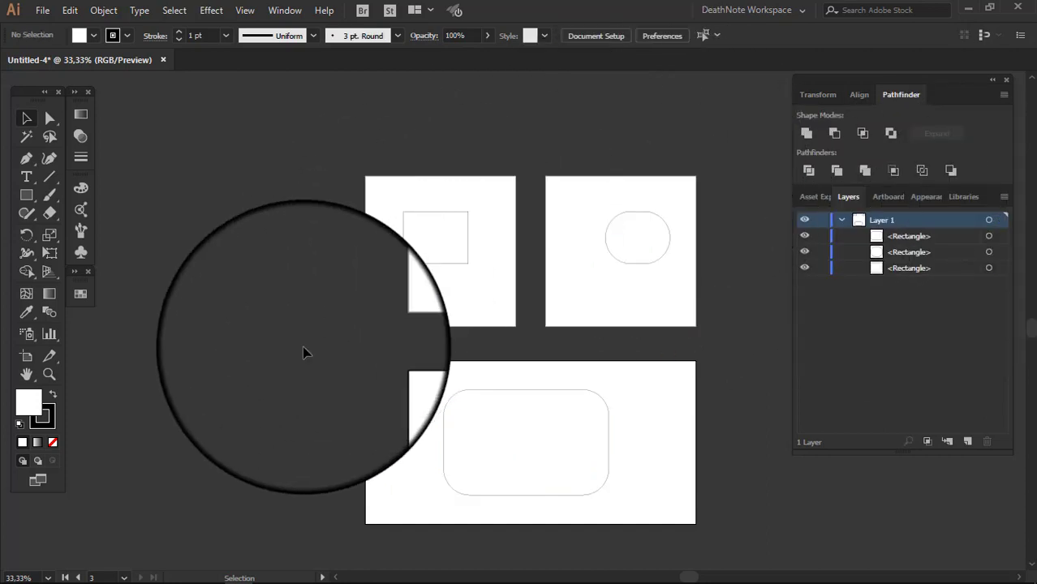
pyautogui.click(26, 357)
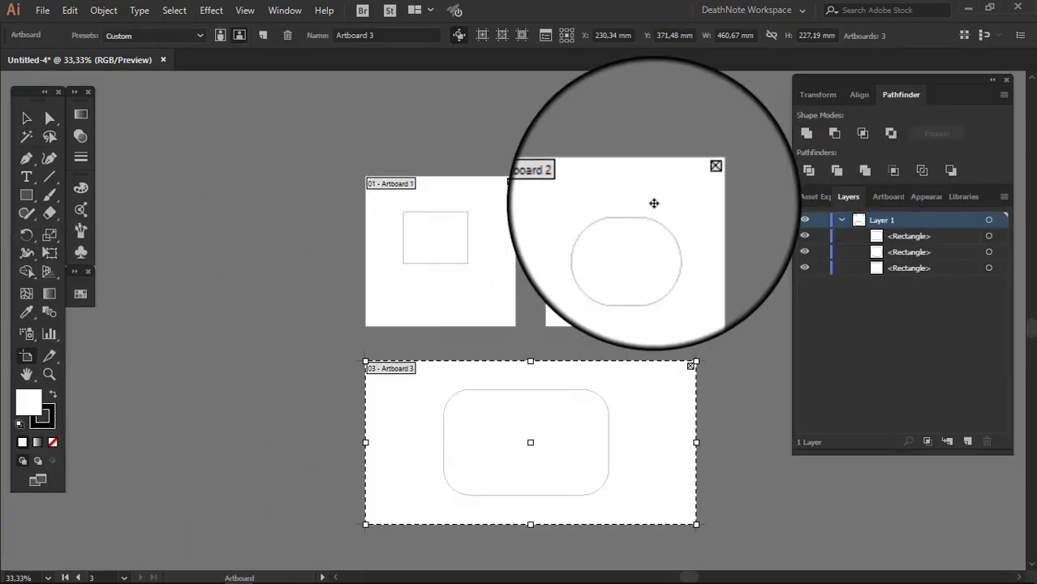
pyautogui.click(654, 203)
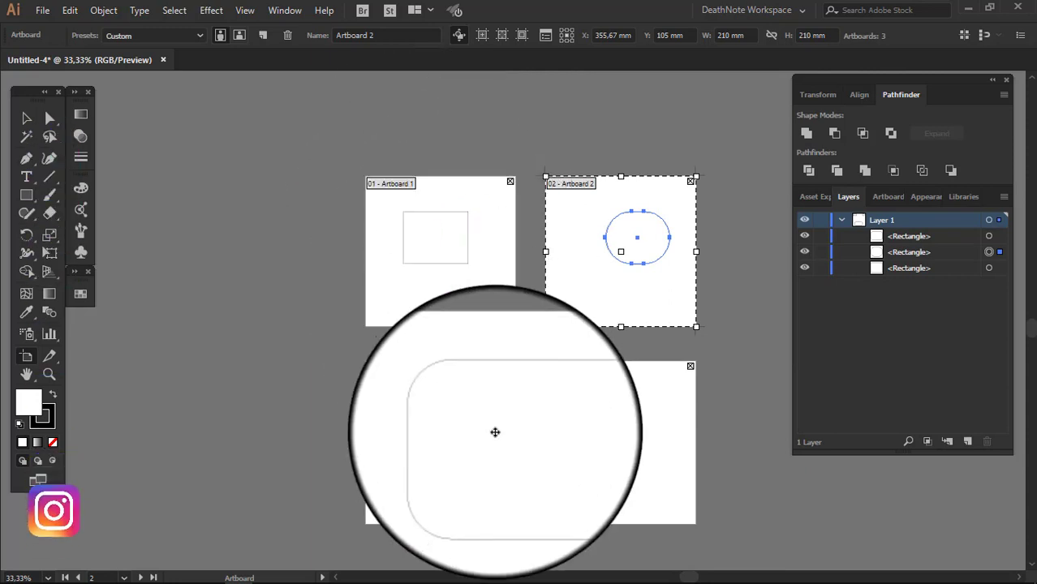
pyautogui.scroll(-1, 549, 381)
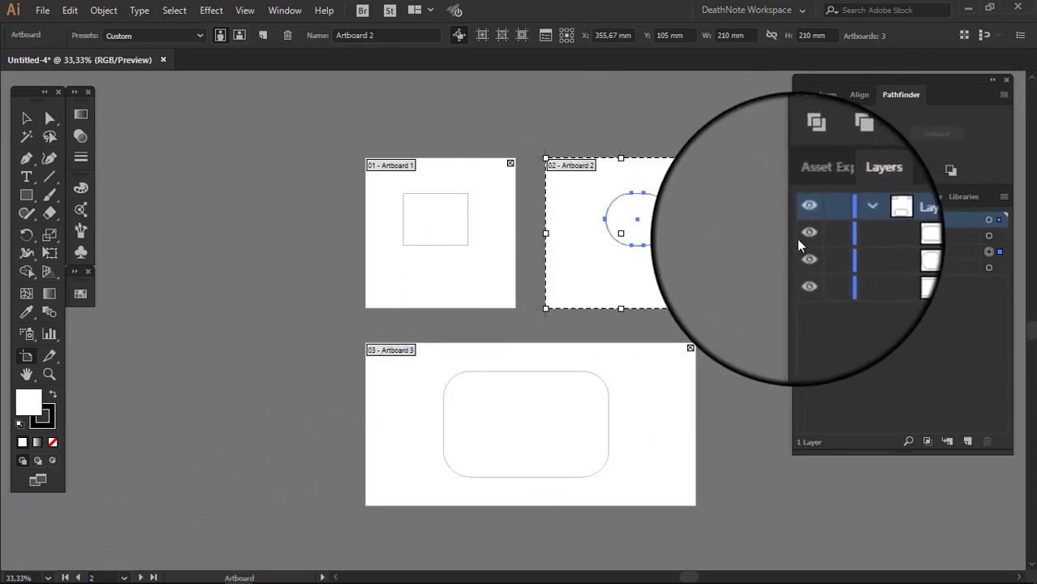
pyautogui.press('Escape')
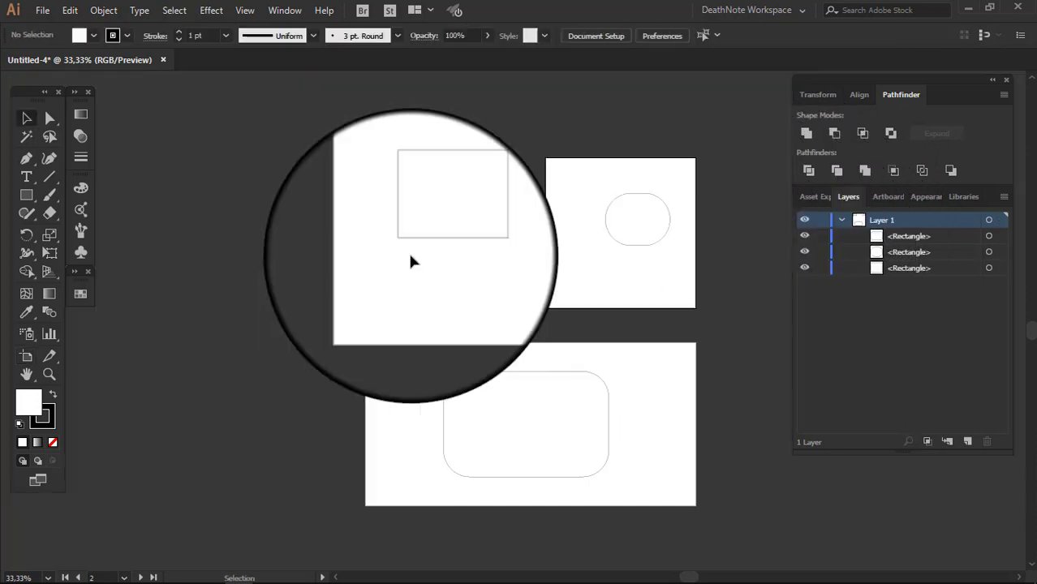